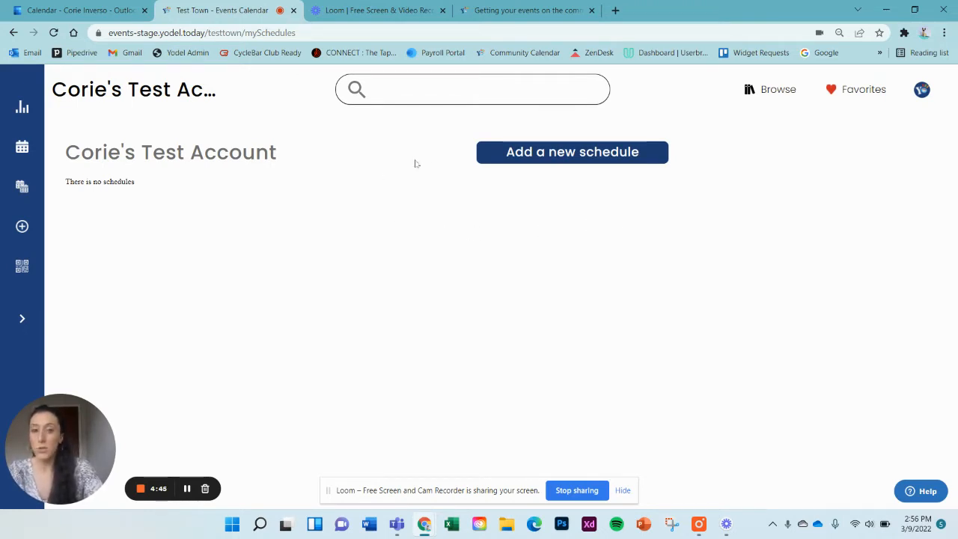
{"action": "left_click", "coordinate": [22, 321]}
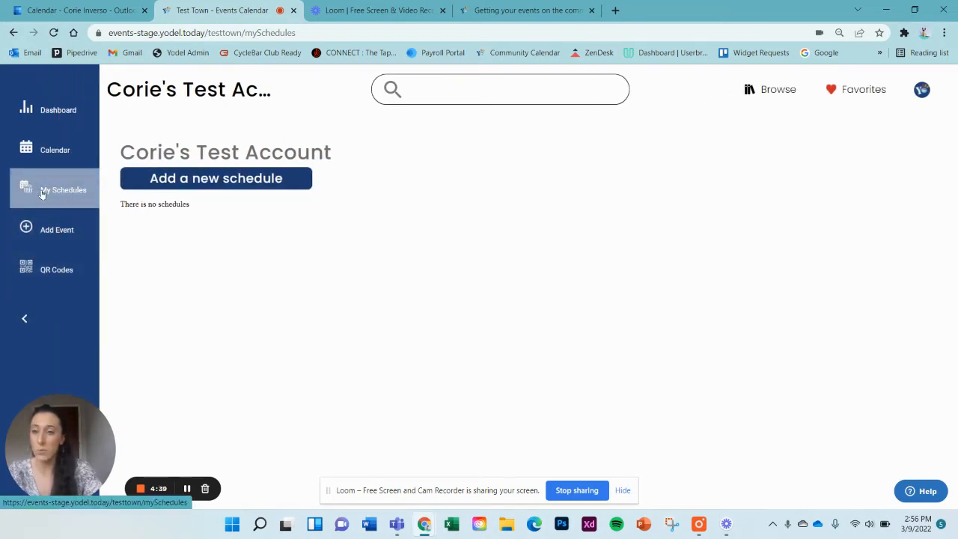
{"action": "left_click", "coordinate": [24, 319]}
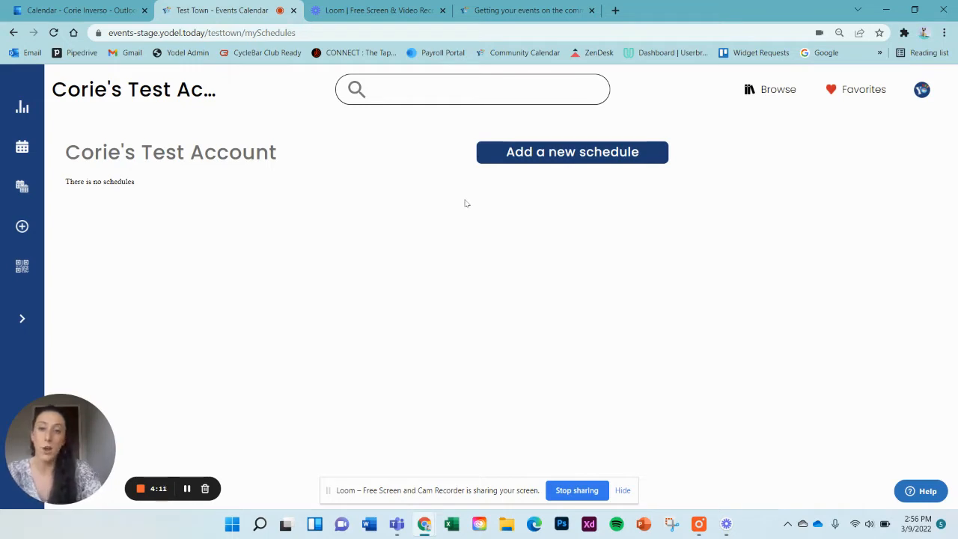
- Start a new published schedule named Trivia Night and fill in its primary location with a suggested street address
{"action": "left_click", "coordinate": [560, 155]}
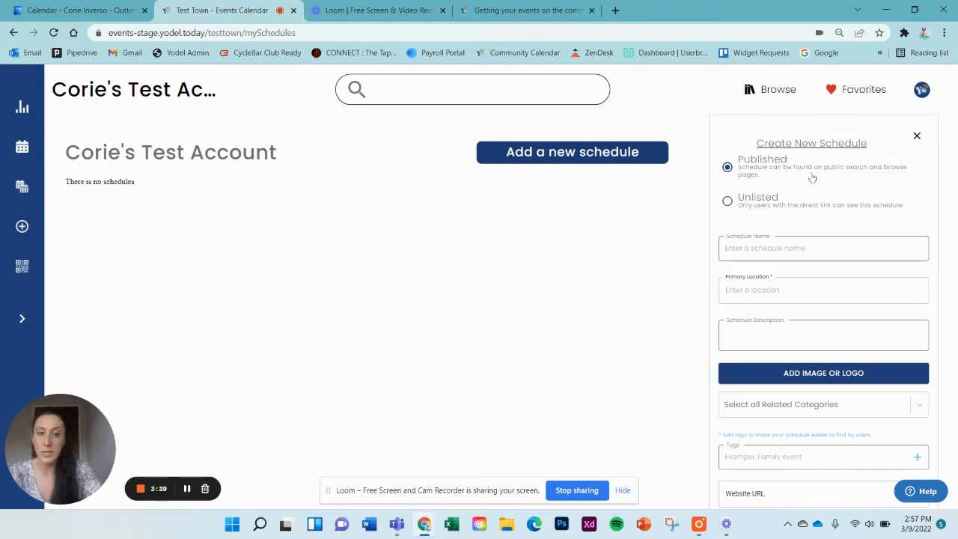
{"action": "left_click", "coordinate": [834, 247]}
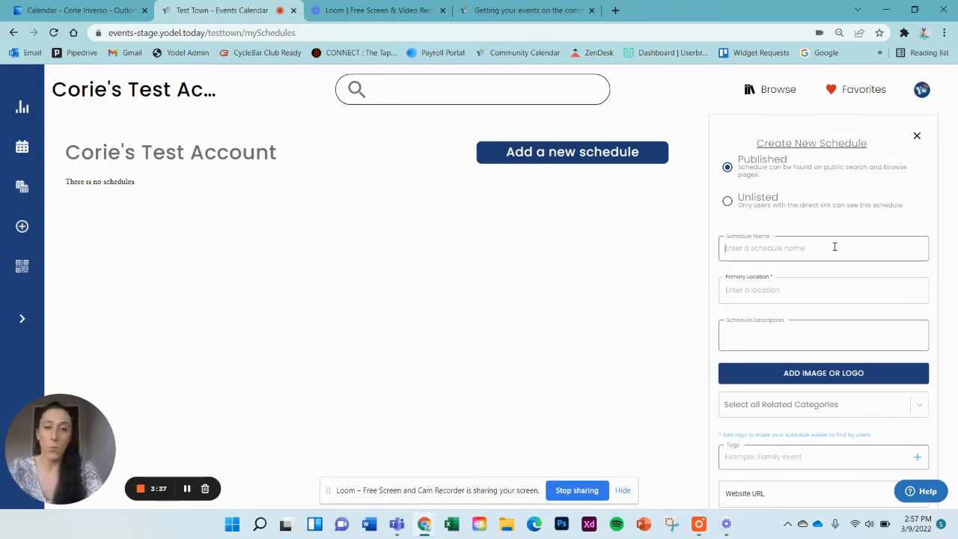
{"action": "type", "text": "Trivia Night"}
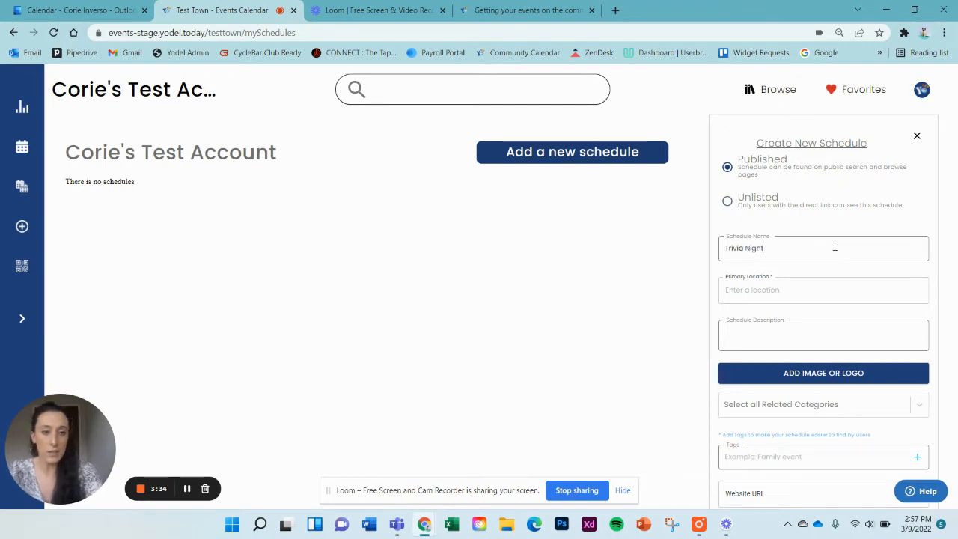
{"action": "key", "text": "Tab"}
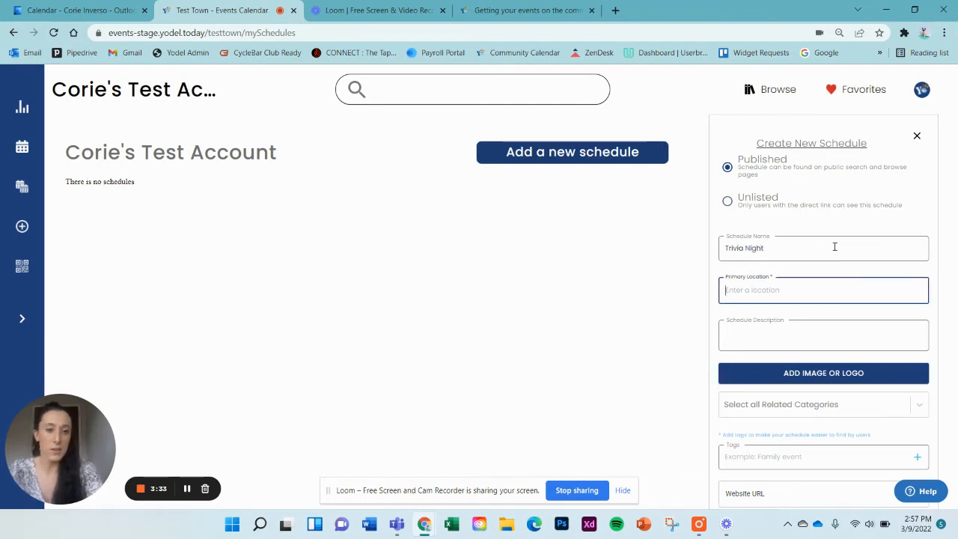
{"action": "type", "text": "123"}
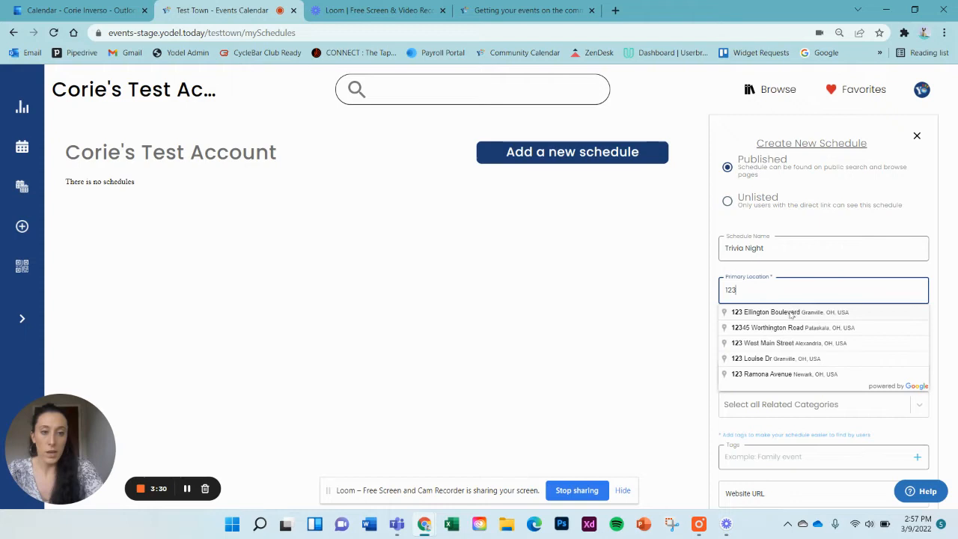
{"action": "left_click", "coordinate": [791, 315]}
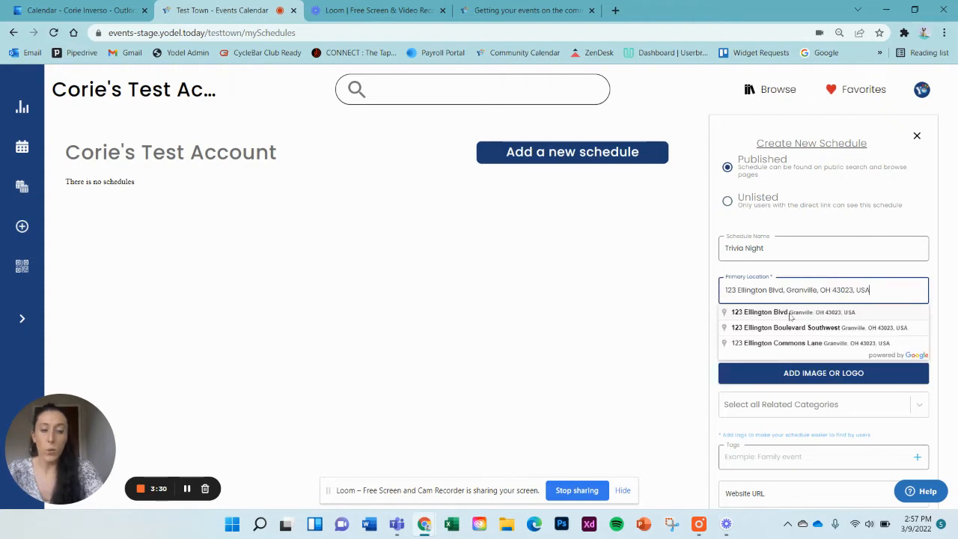
{"action": "left_click", "coordinate": [810, 315]}
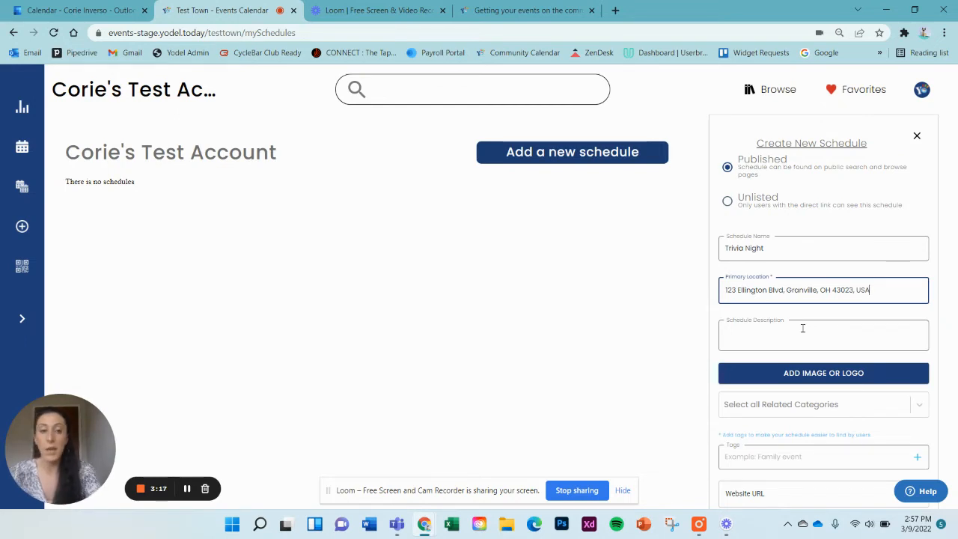
- Enter PROMOTIONAL! as the schedule description
{"action": "left_click", "coordinate": [803, 328]}
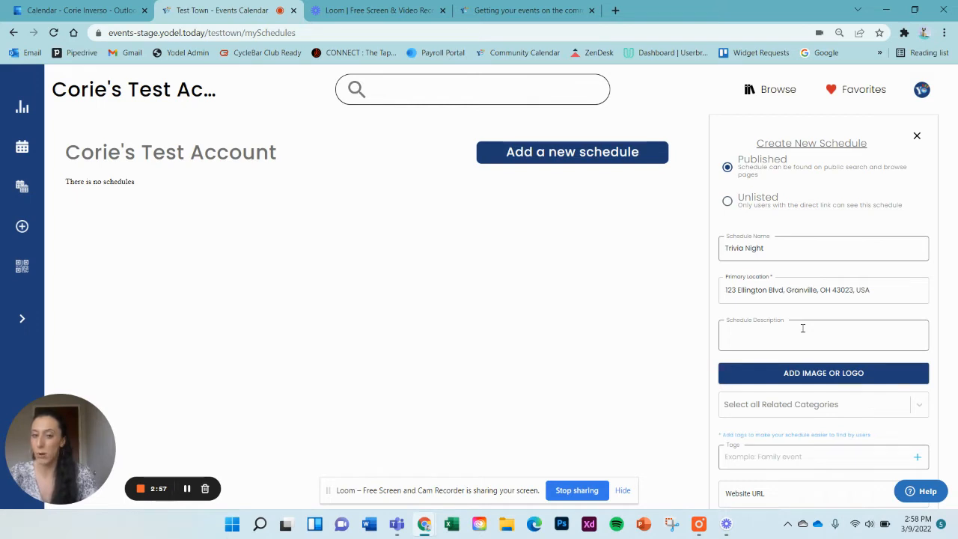
{"action": "type", "text": "ROM"}
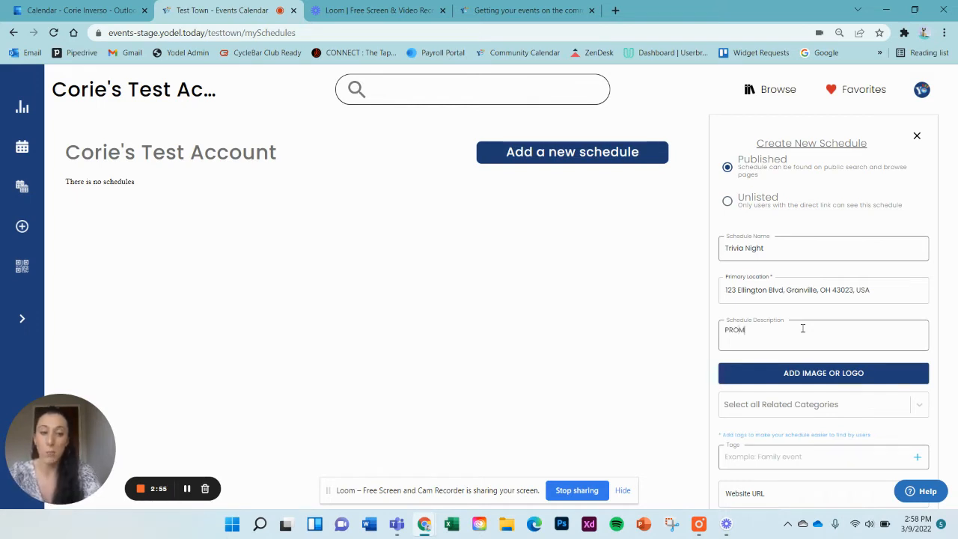
{"action": "type", "text": "OTIONAL!"}
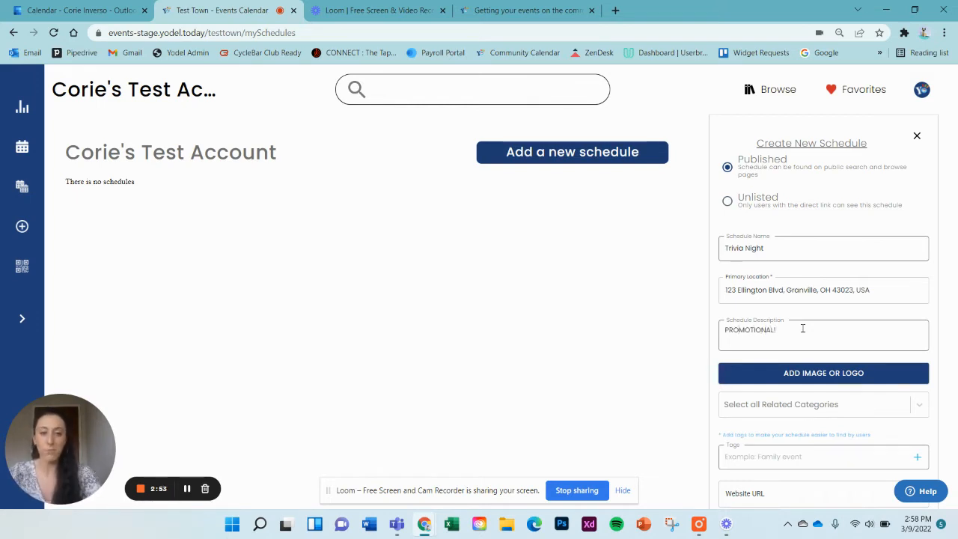
- Upload the Granville's Art Walk logo from the Pictures folder as the schedule's image
{"action": "left_click", "coordinate": [837, 372]}
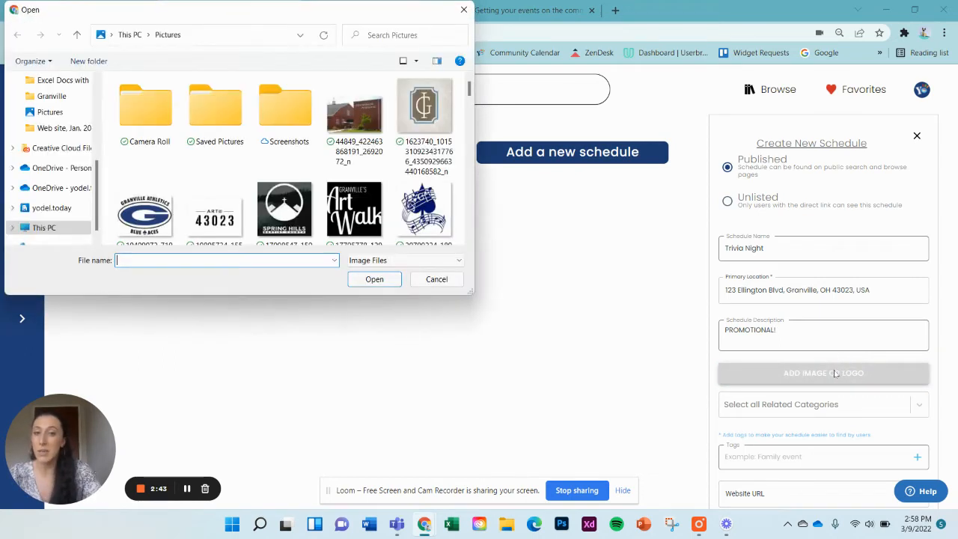
{"action": "left_click", "coordinate": [355, 203]}
{"action": "left_click", "coordinate": [375, 279]}
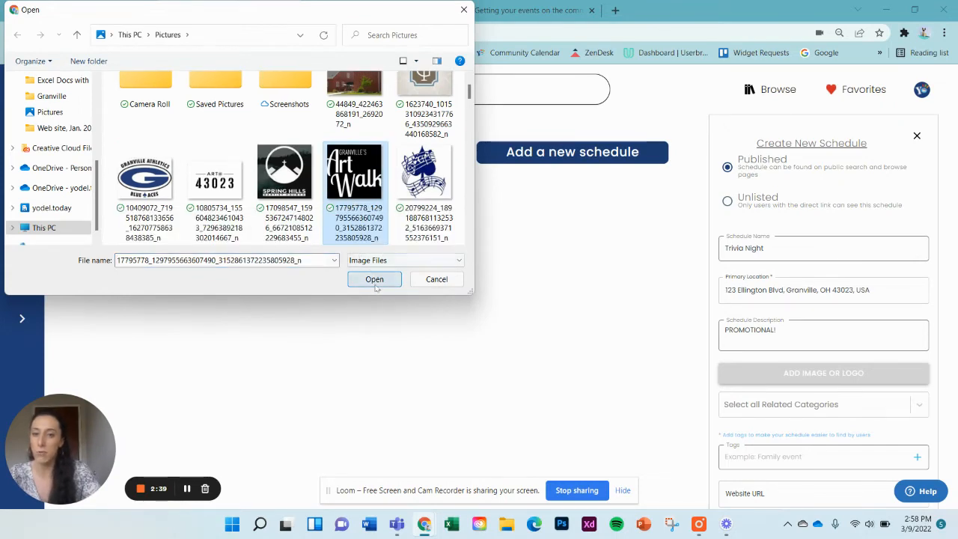
- Assign the related categories Clubs, Sports and Music to the schedule
{"action": "scroll", "coordinate": [804, 214], "scroll_direction": "down", "scroll_amount": 3}
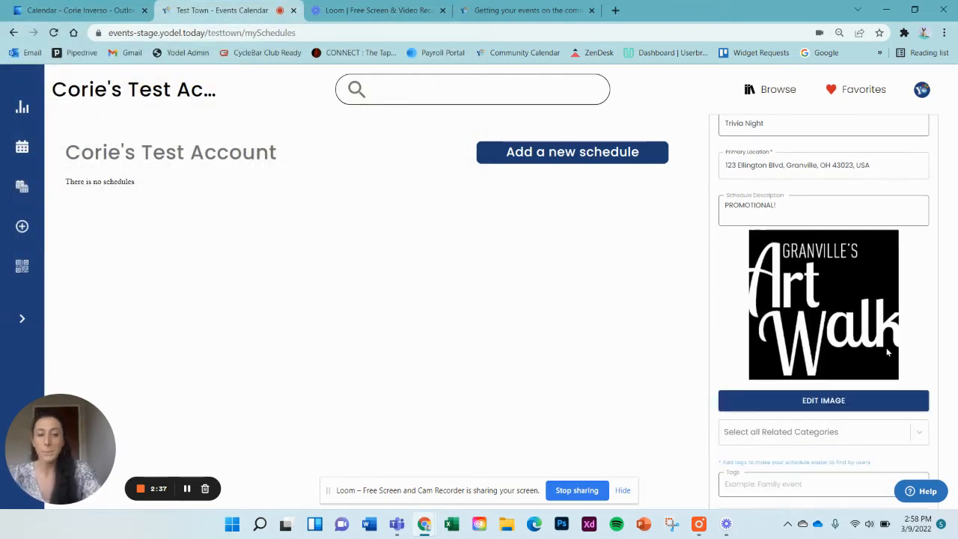
{"action": "scroll", "coordinate": [853, 267], "scroll_direction": "down", "scroll_amount": 1}
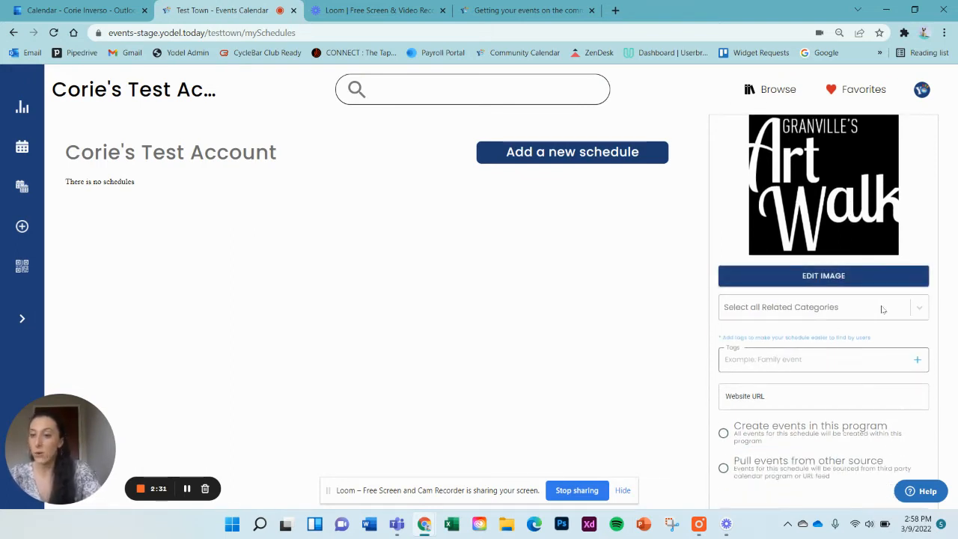
{"action": "left_click", "coordinate": [882, 309]}
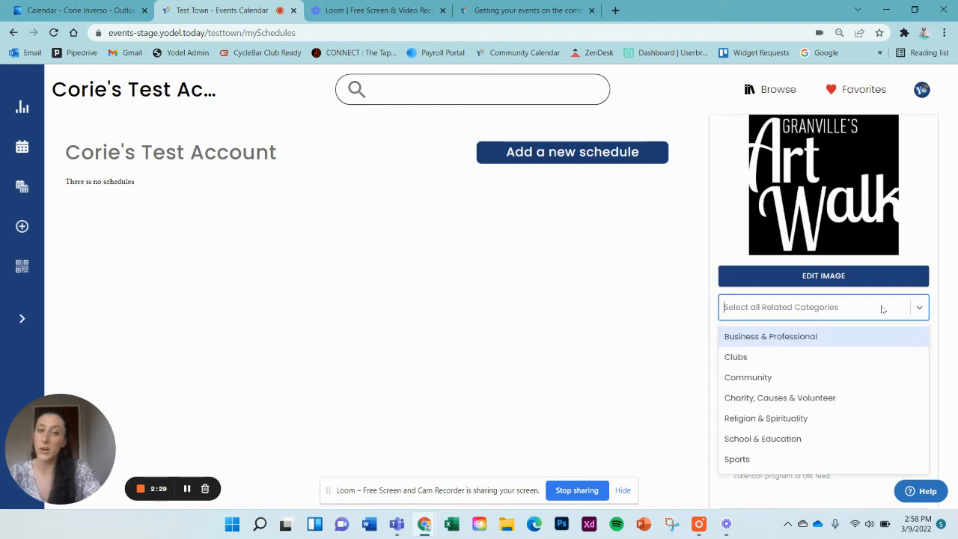
{"action": "left_click", "coordinate": [855, 358]}
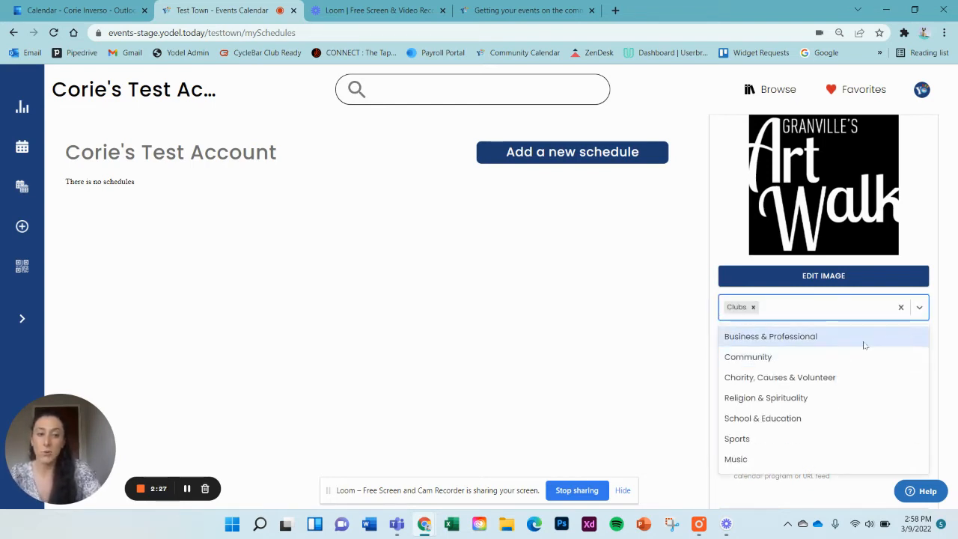
{"action": "left_click", "coordinate": [770, 440]}
{"action": "left_click", "coordinate": [773, 441]}
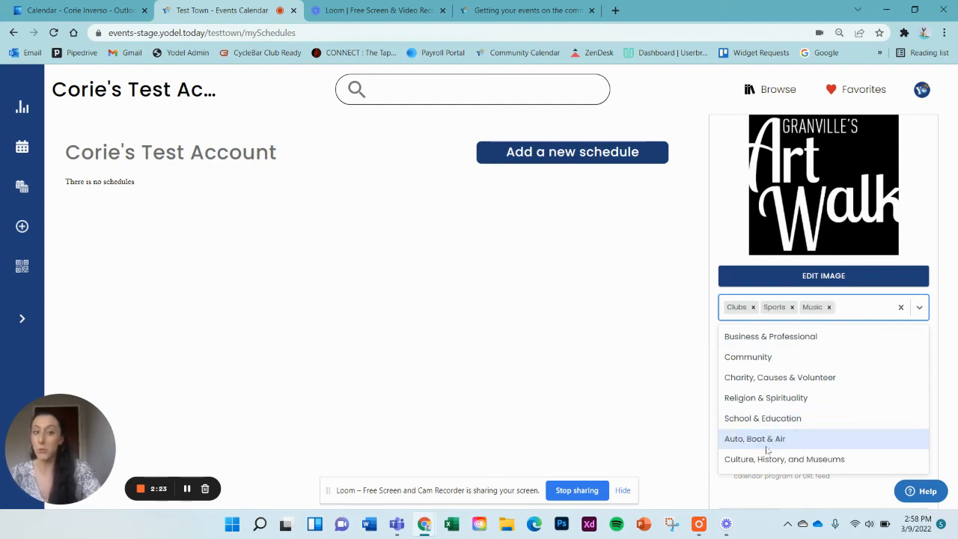
{"action": "left_click", "coordinate": [926, 313]}
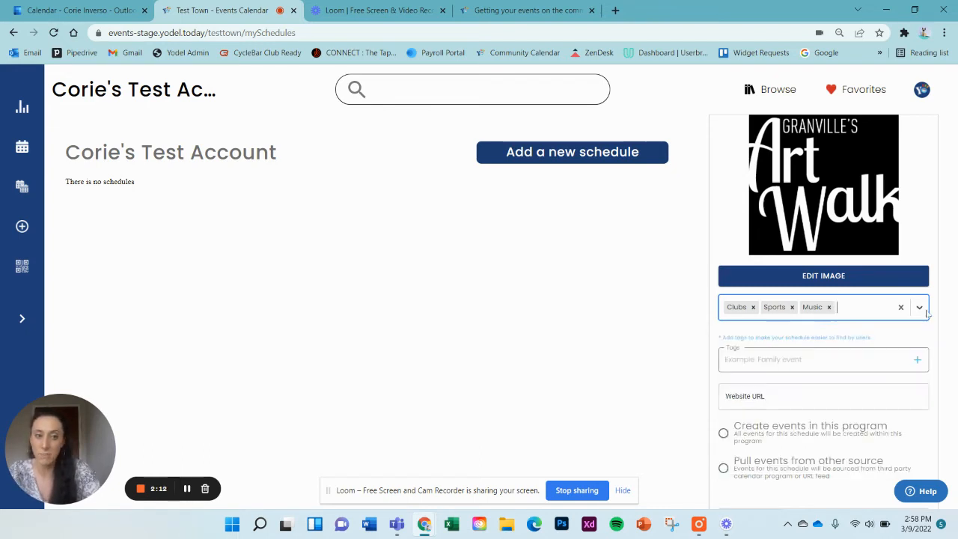
- Add the tags family fun and trivia to the schedule
{"action": "left_click", "coordinate": [827, 363]}
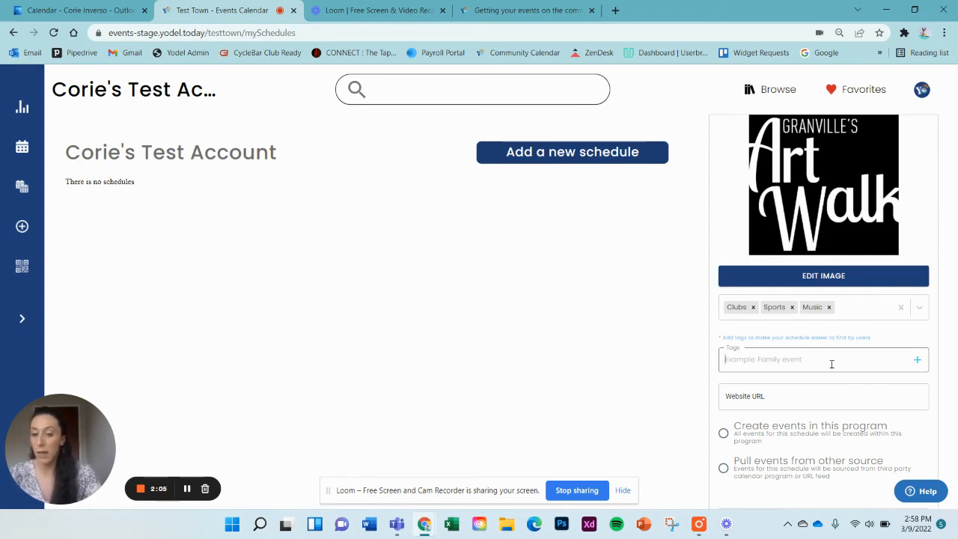
{"action": "type", "text": "family fun"}
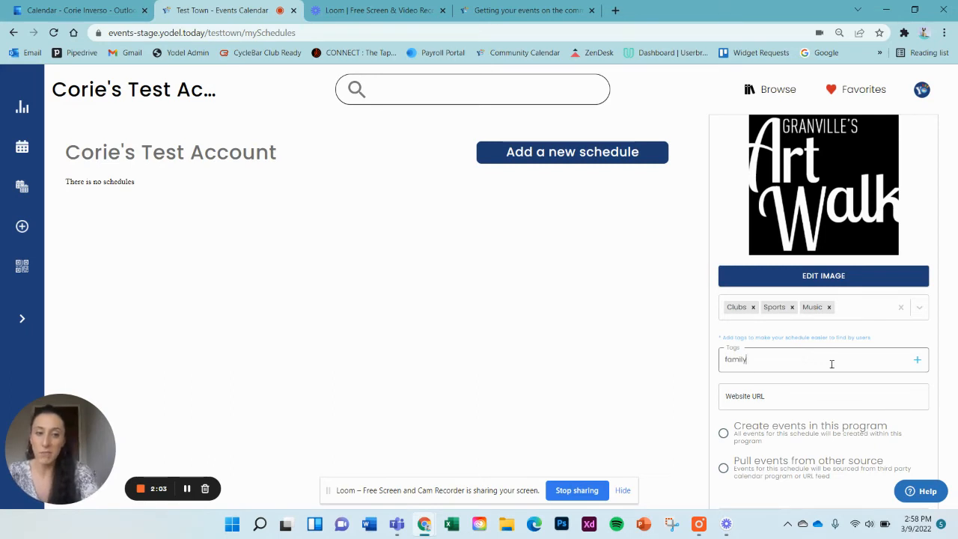
{"action": "left_click", "coordinate": [918, 360]}
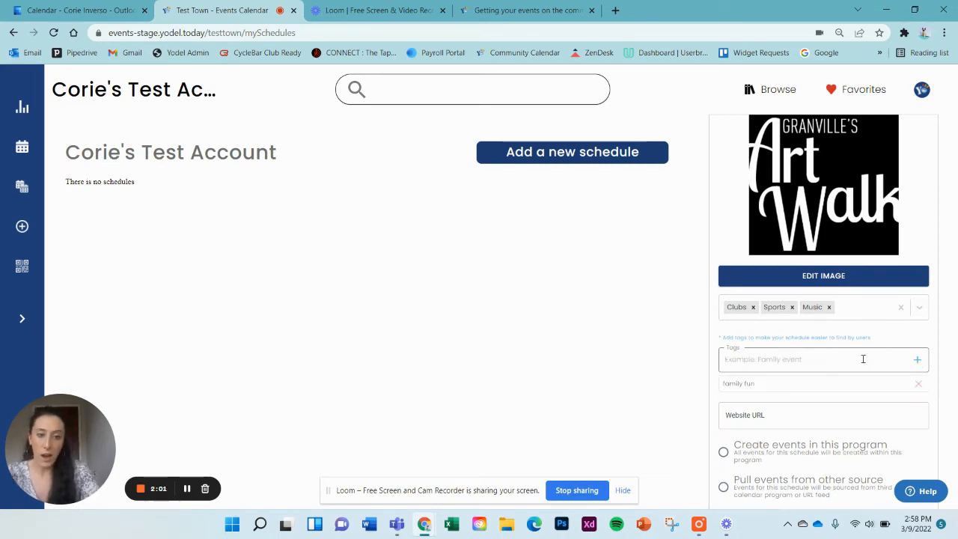
{"action": "type", "text": "trivia"}
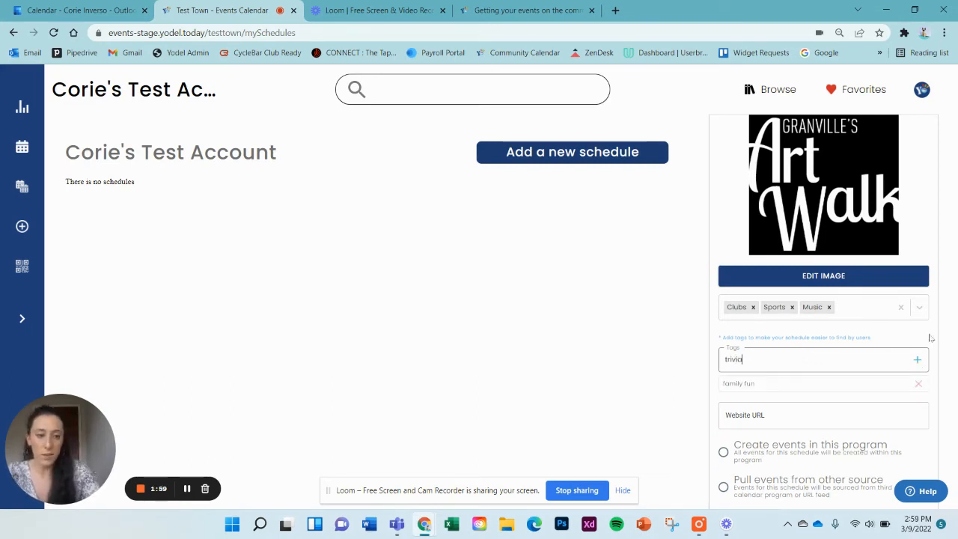
{"action": "left_click", "coordinate": [919, 362]}
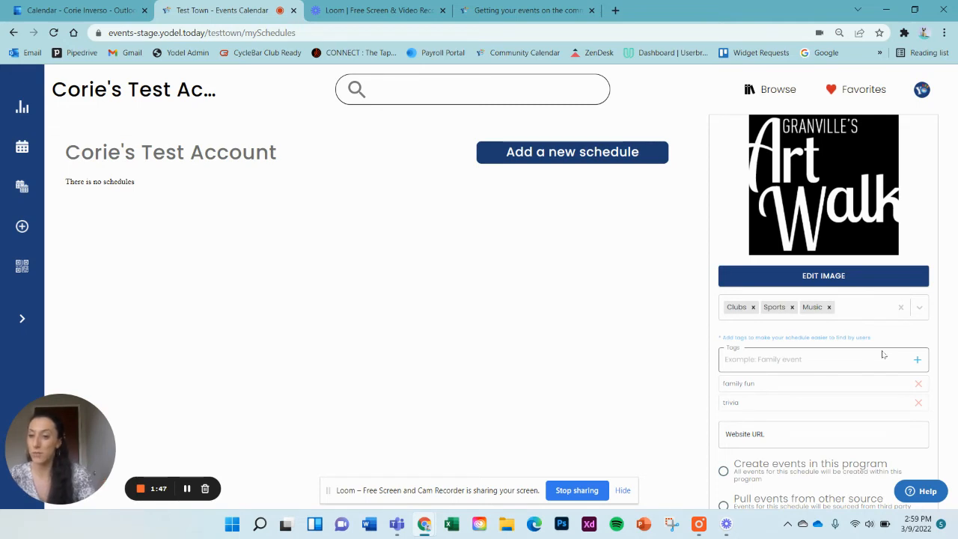
- Set the schedule's website URL to yodel.today
{"action": "scroll", "coordinate": [827, 392], "scroll_direction": "down", "scroll_amount": 2}
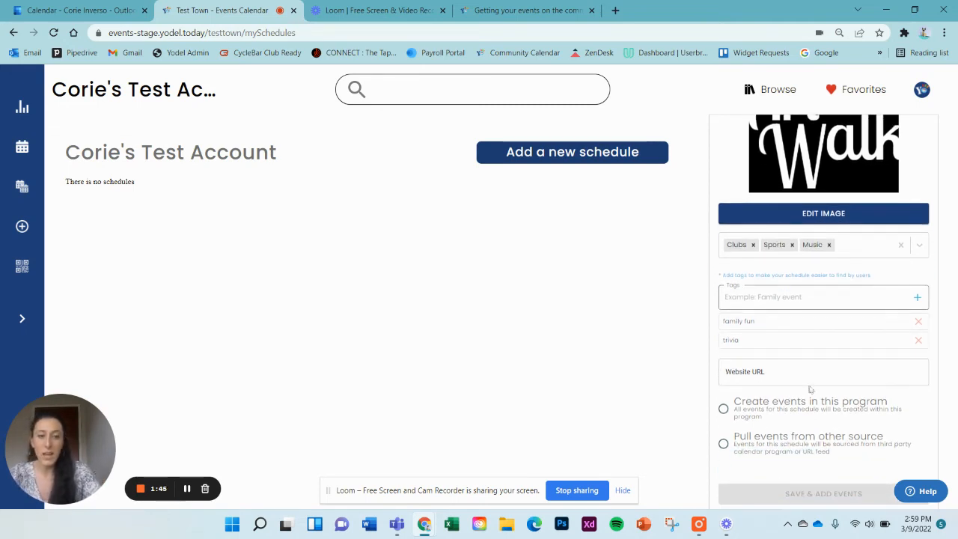
{"action": "left_click", "coordinate": [802, 377]}
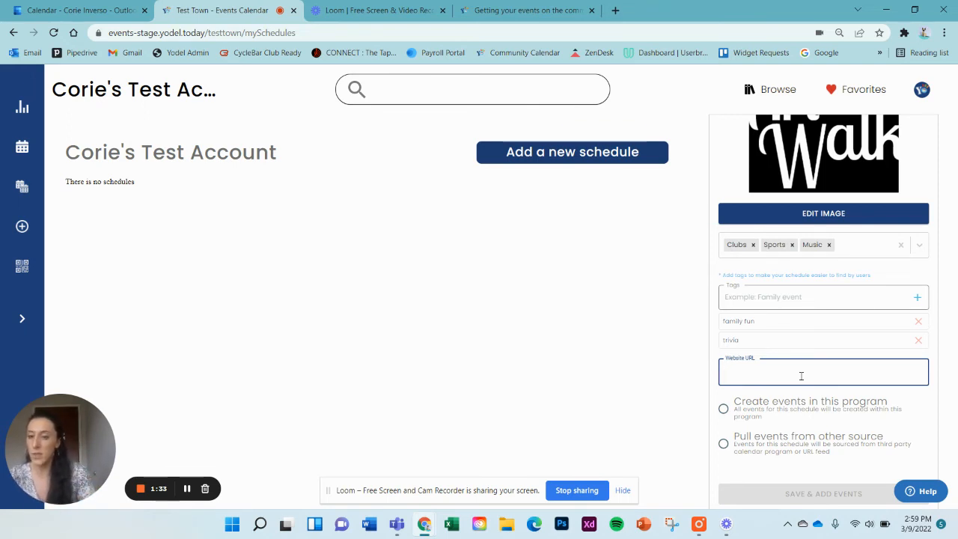
{"action": "type", "text": "yodel.today"}
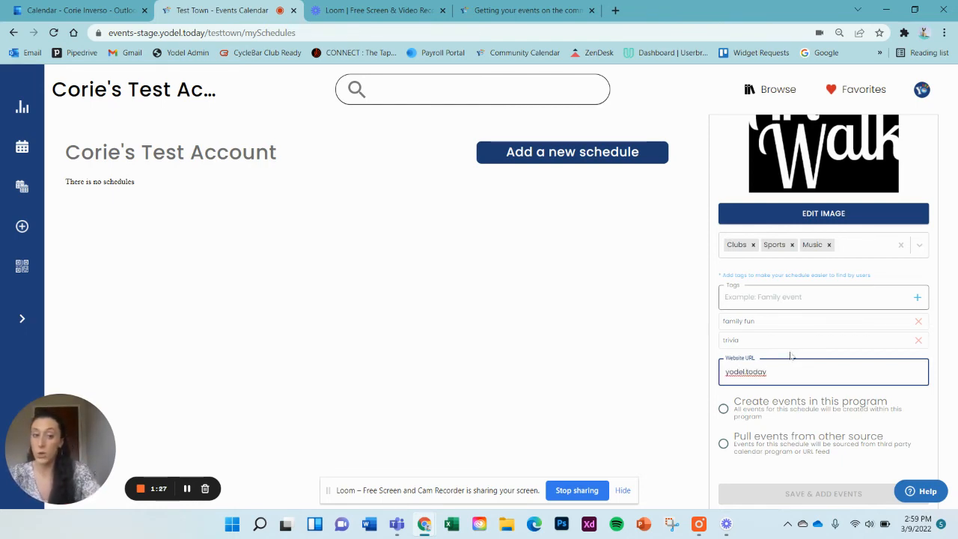
- Choose to pull events from another source and examine the available third-party calendar options
{"action": "scroll", "coordinate": [866, 403], "scroll_direction": "down", "scroll_amount": 1}
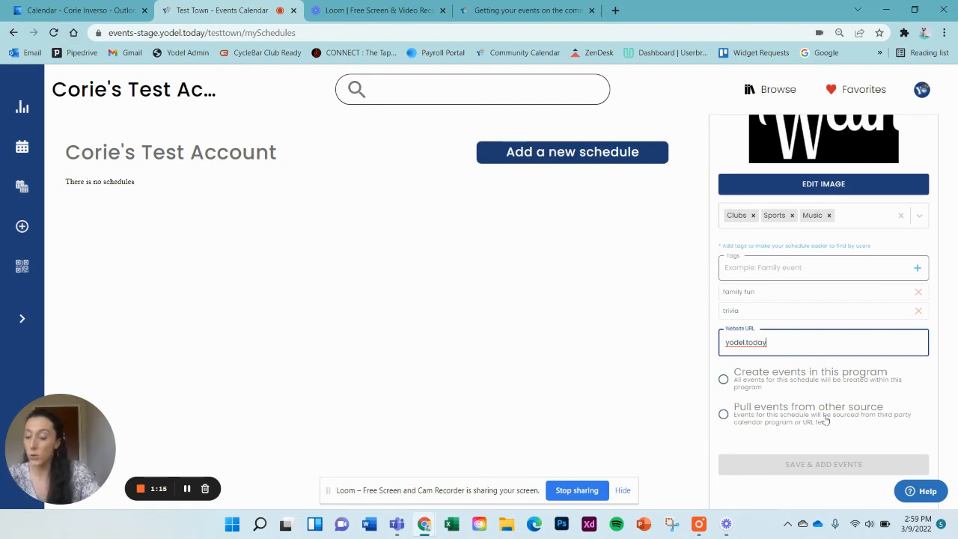
{"action": "left_click", "coordinate": [723, 414]}
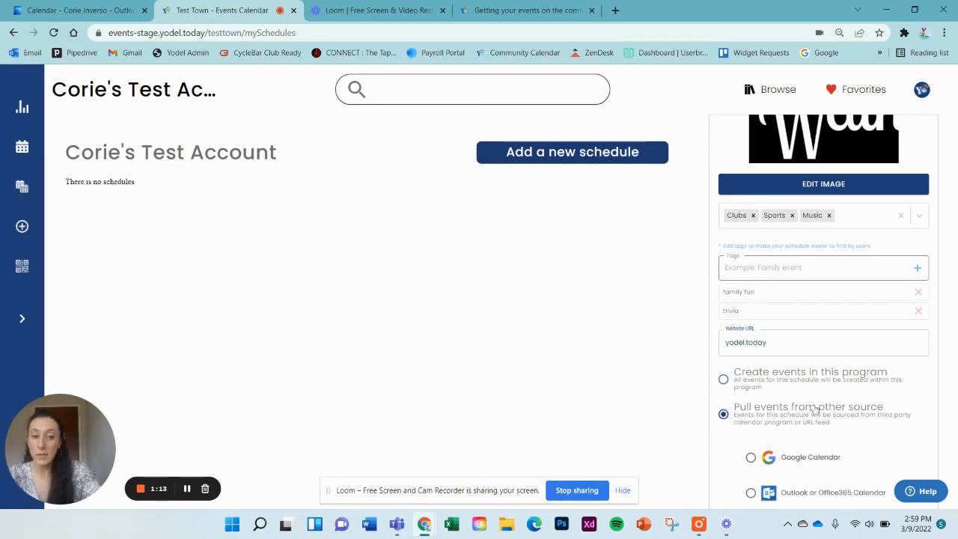
{"action": "scroll", "coordinate": [824, 375], "scroll_direction": "down", "scroll_amount": 3}
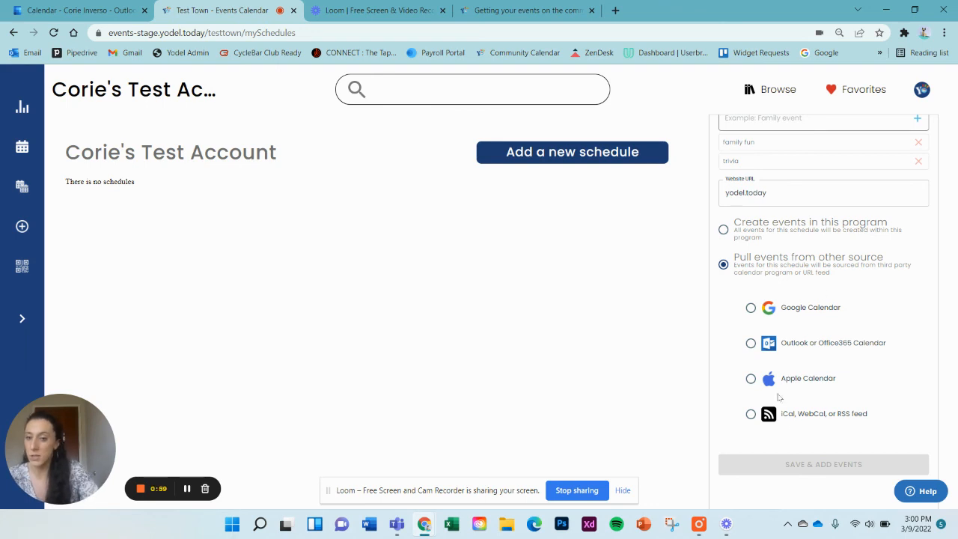
- Set the schedule to create its events in this program, and save it to proceed to adding events
{"action": "left_click", "coordinate": [726, 231]}
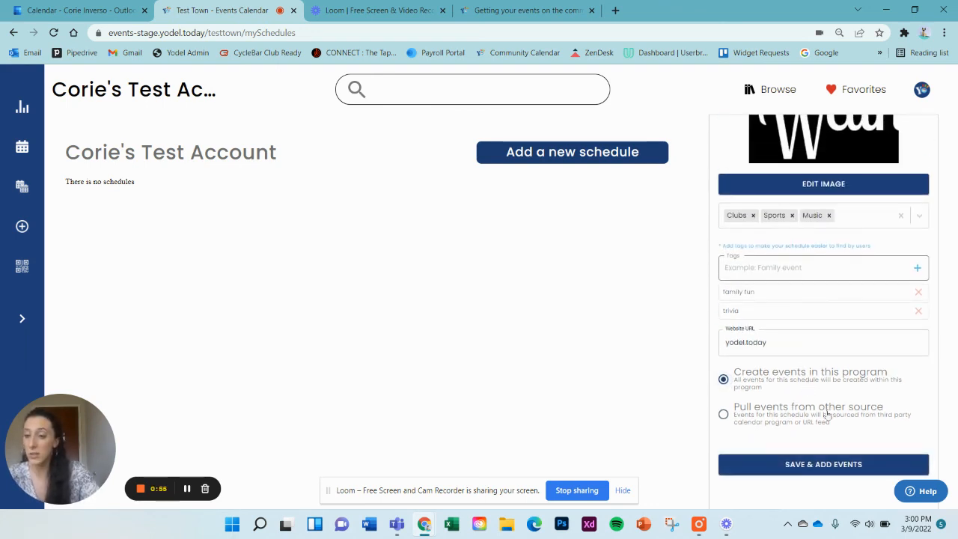
{"action": "left_click", "coordinate": [824, 464]}
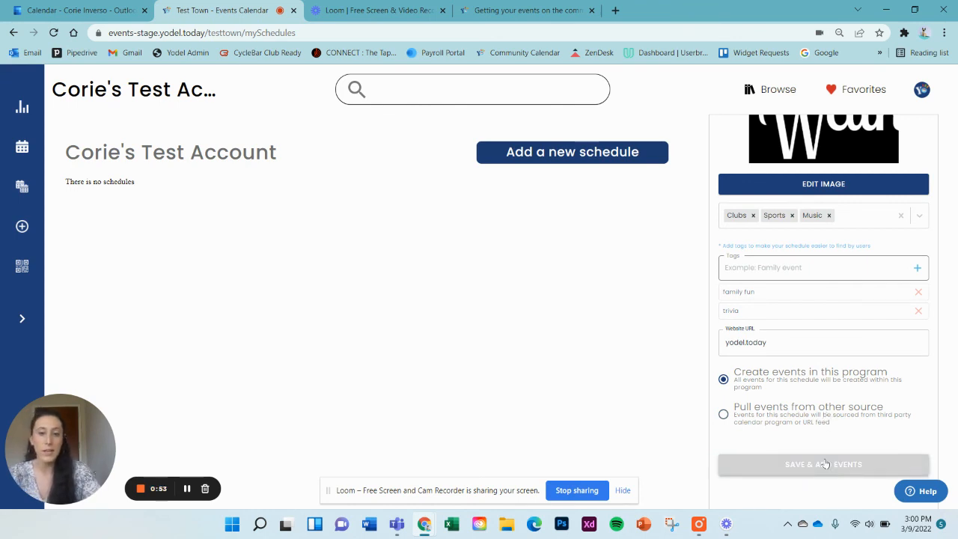